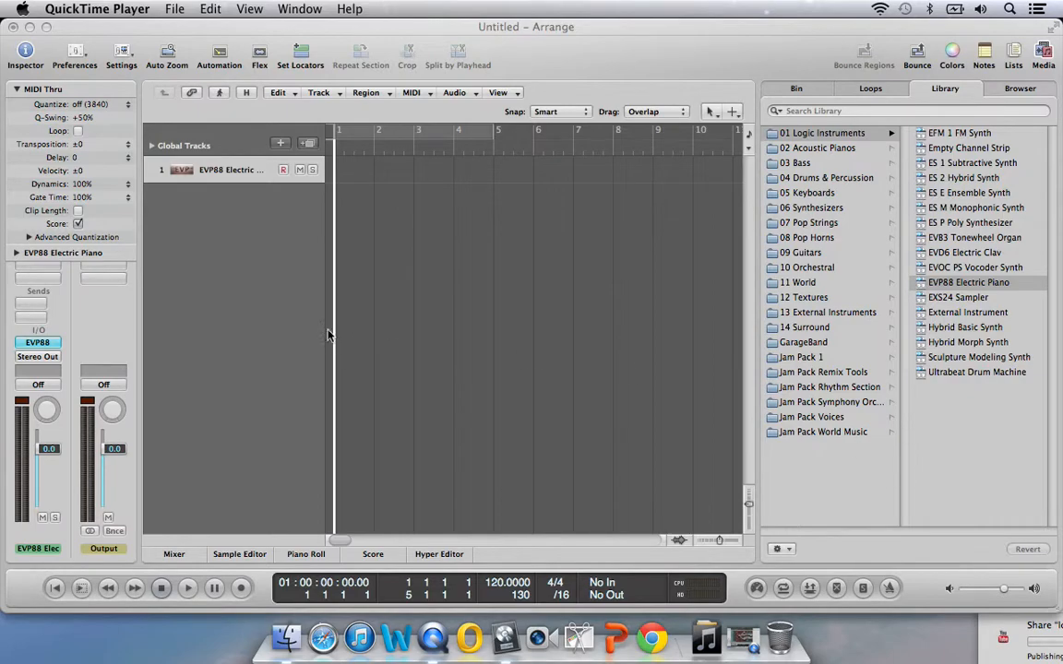
Step: Replace the instrument plug-in on the EVP88 Electric Piano track with the mono EXS24 sampler and reposition its window over the arrangement
{"action": "left_click", "coordinate": [17, 90]}
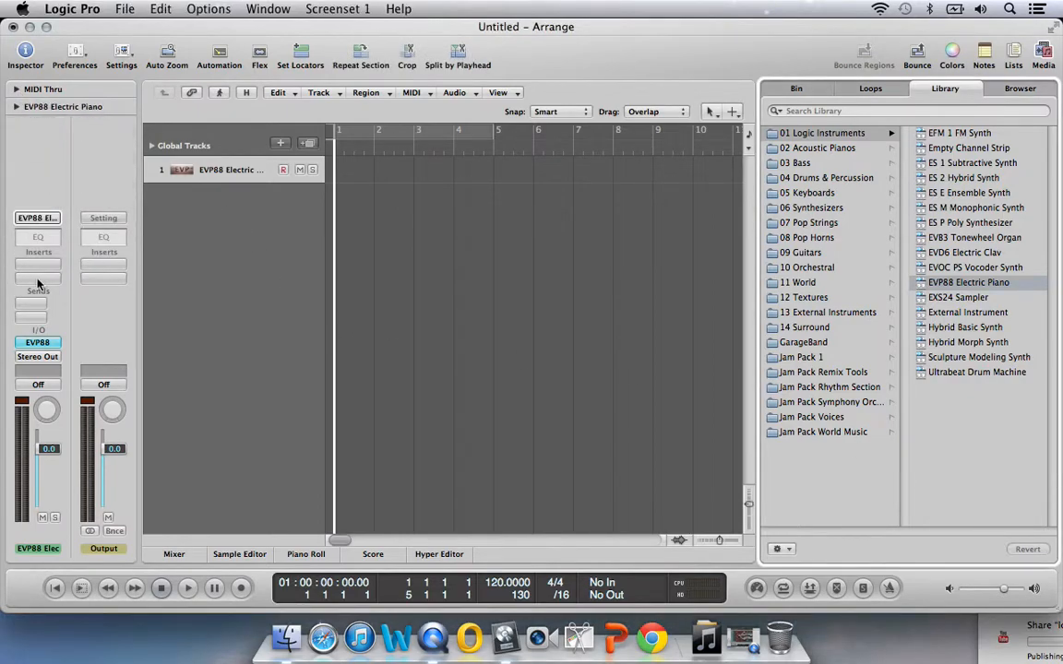
{"action": "left_click", "coordinate": [40, 341]}
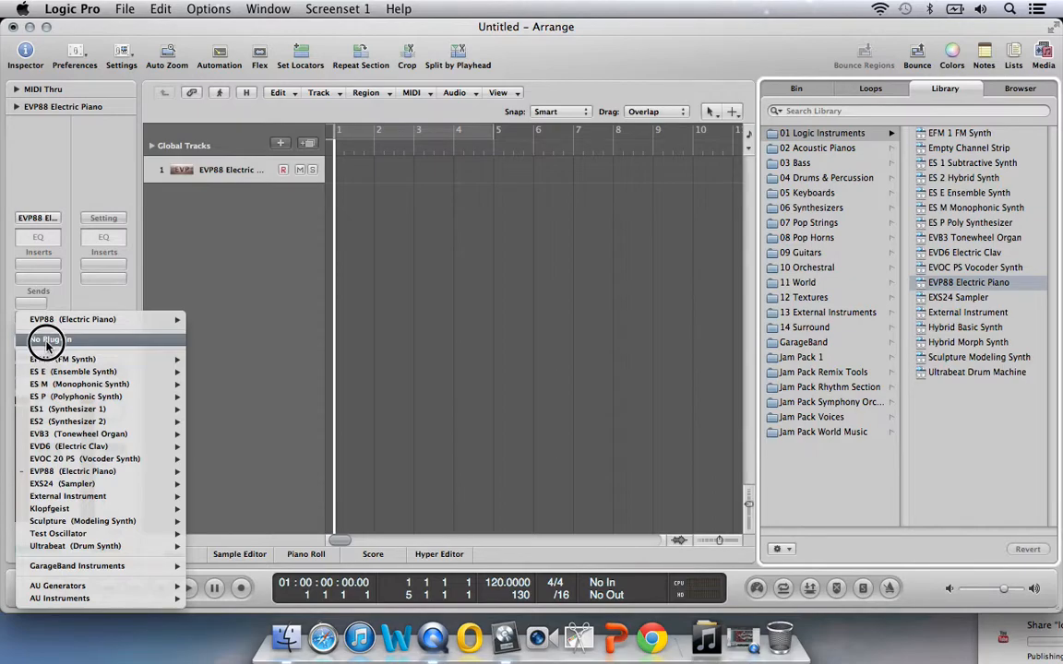
{"action": "mouse_move", "coordinate": [109, 488]}
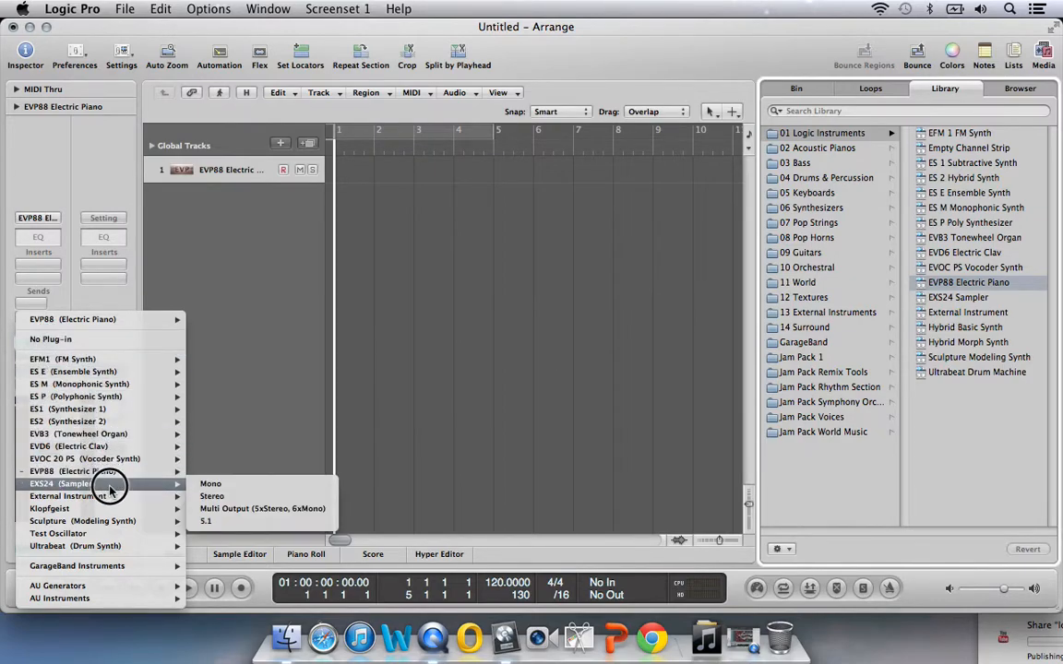
{"action": "left_click", "coordinate": [281, 488]}
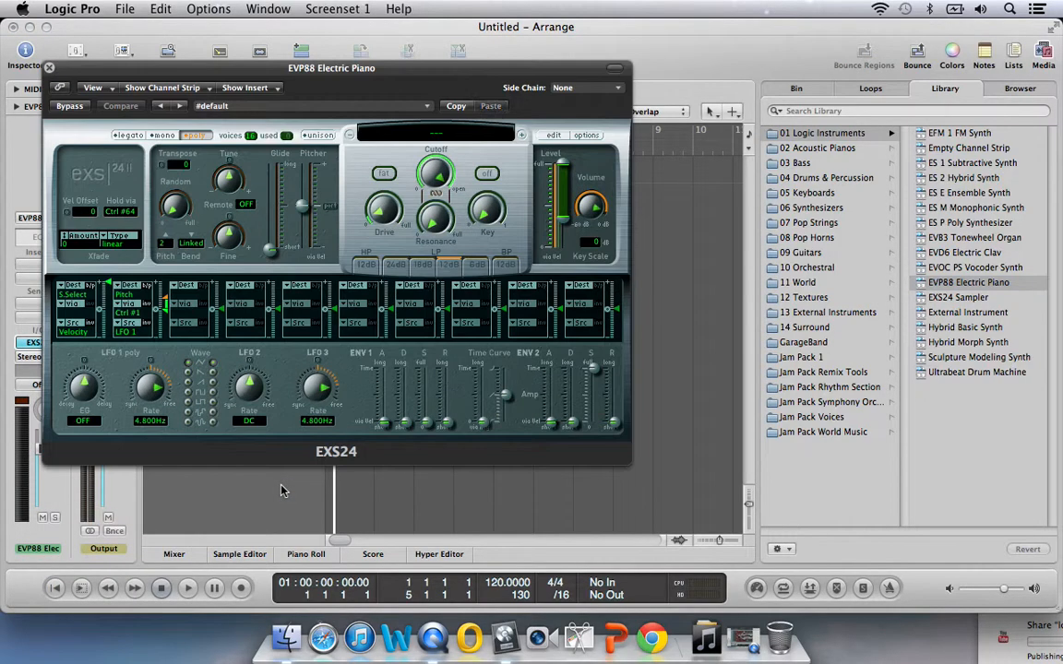
{"action": "left_click_drag", "start_coordinate": [344, 68], "coordinate": [464, 226]}
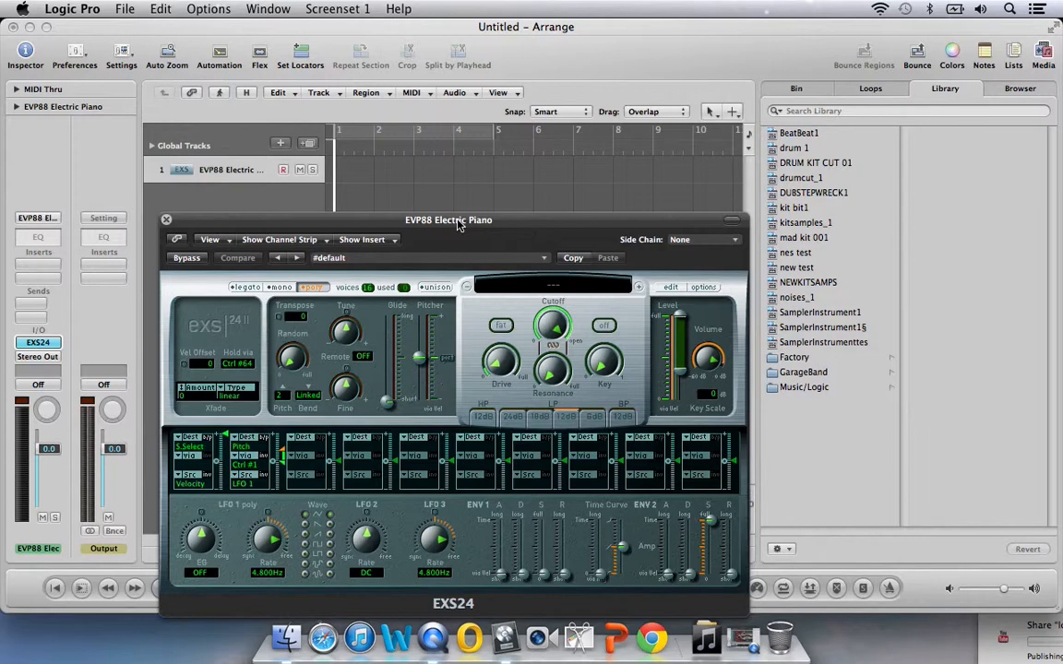
Step: Filter the loop library to Guitars and select the loop 12 String Dream 03
{"action": "left_click", "coordinate": [879, 91]}
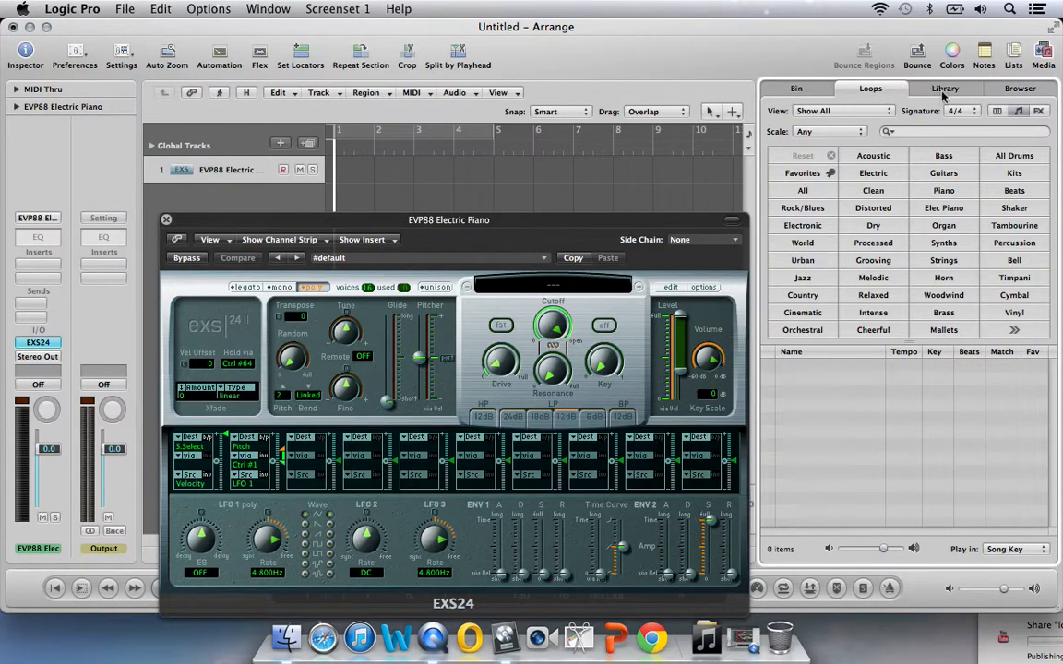
{"action": "left_click", "coordinate": [956, 177]}
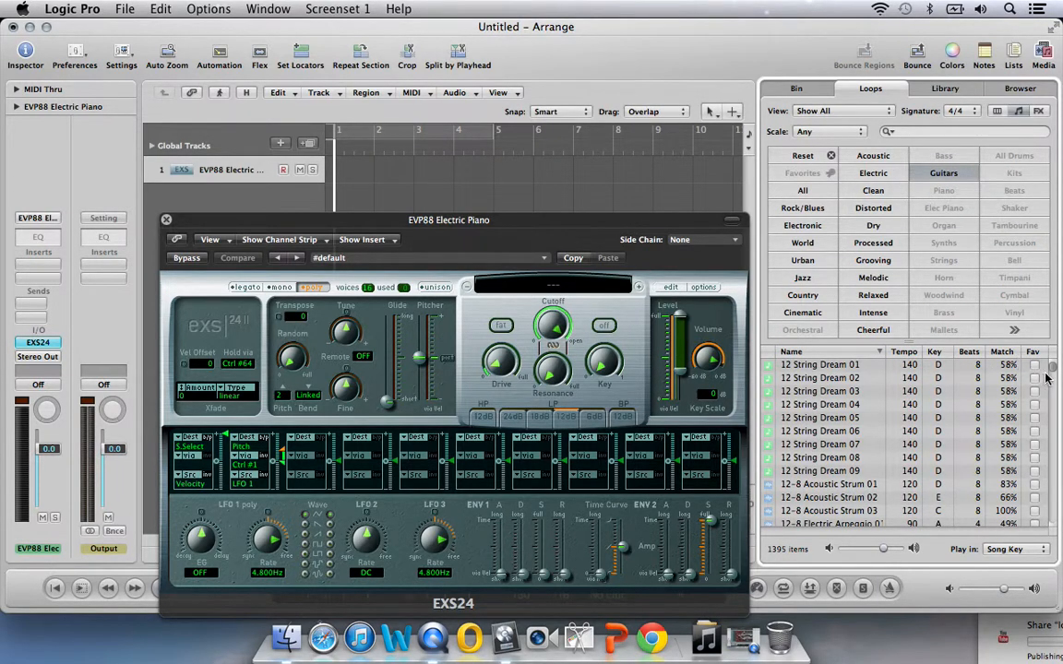
{"action": "scroll", "coordinate": [1049, 374], "scroll_direction": "down", "scroll_amount": 10}
{"action": "left_click_drag", "start_coordinate": [1052, 376], "coordinate": [539, 295]}
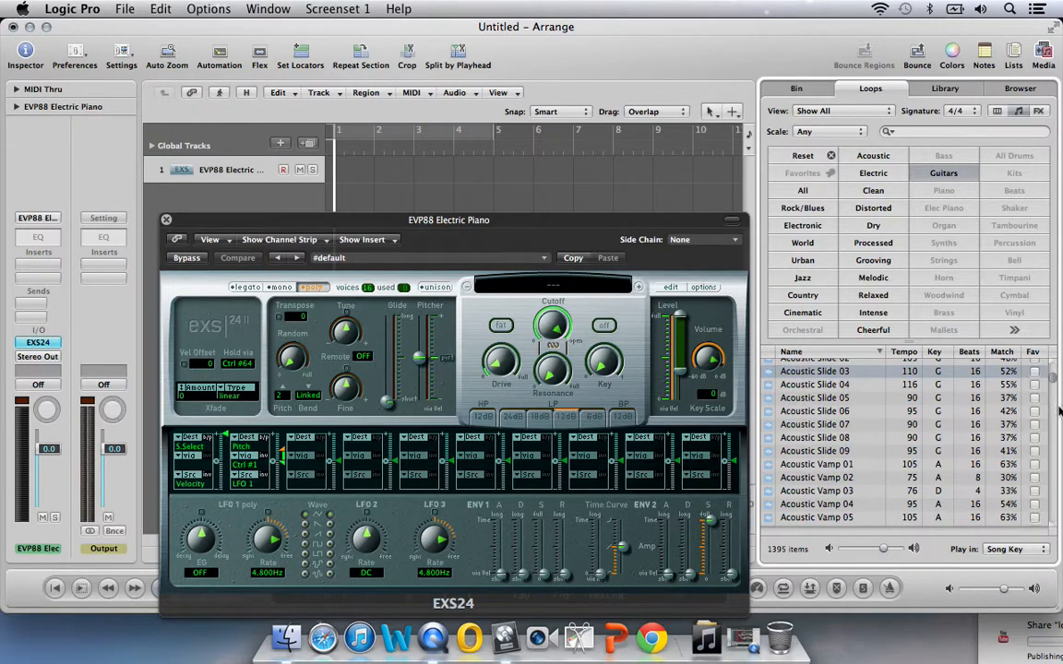
{"action": "scroll", "coordinate": [951, 360], "scroll_direction": "up", "scroll_amount": 10}
{"action": "left_click_drag", "start_coordinate": [840, 391], "coordinate": [602, 294]}
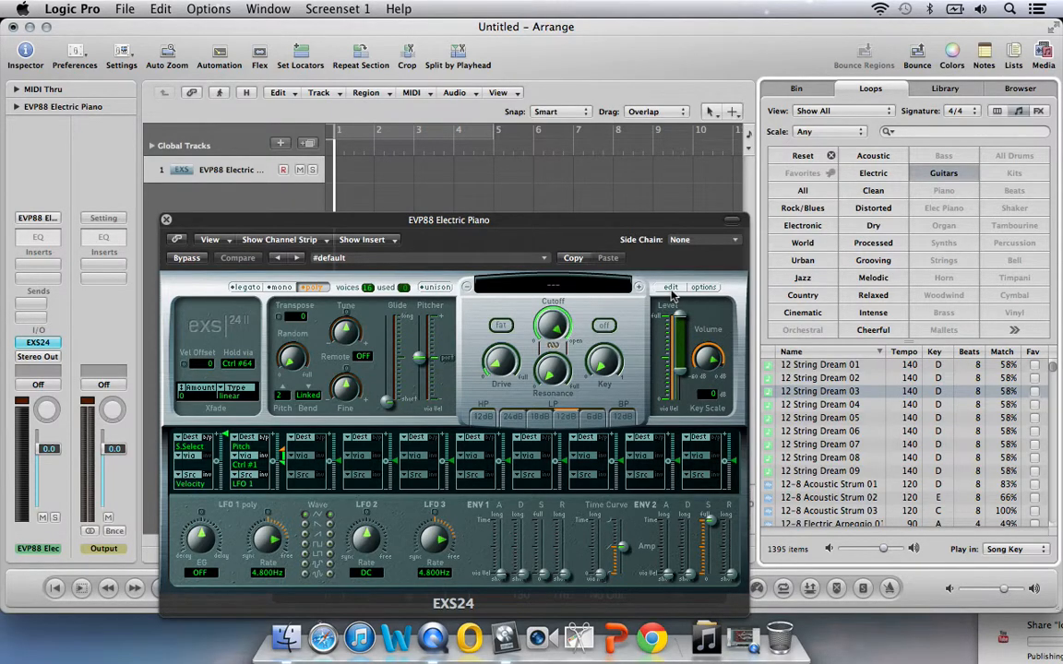
Step: Open the sampler's instrument editor and place it beside the loop list so the loops stay accessible
{"action": "left_click", "coordinate": [671, 290]}
{"action": "left_click_drag", "start_coordinate": [694, 79], "coordinate": [292, 199]}
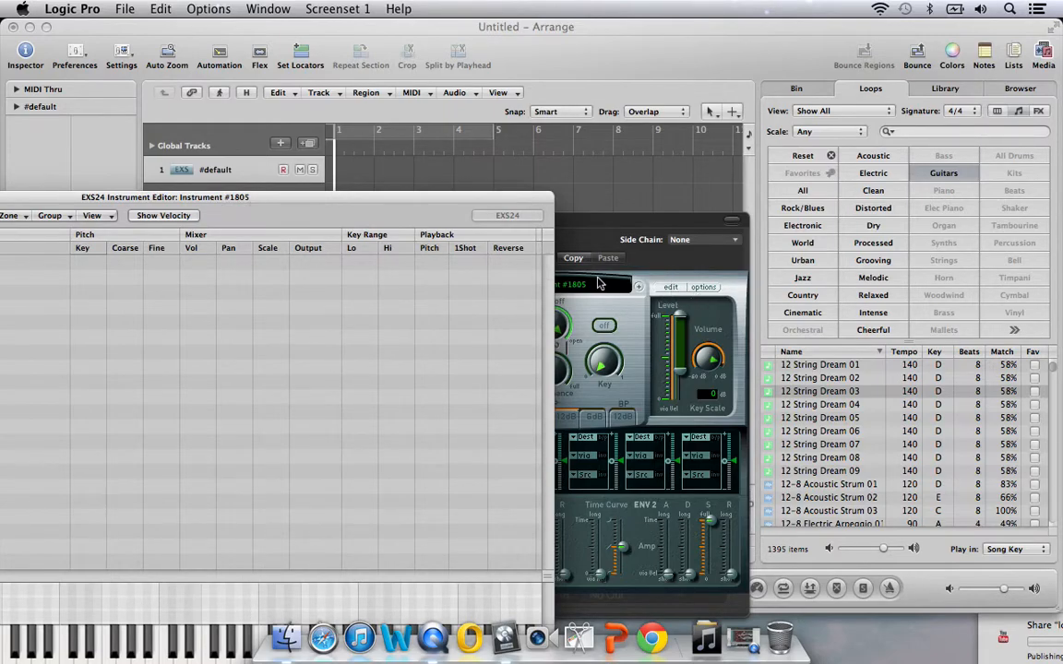
{"action": "left_click_drag", "start_coordinate": [398, 199], "coordinate": [707, 56]}
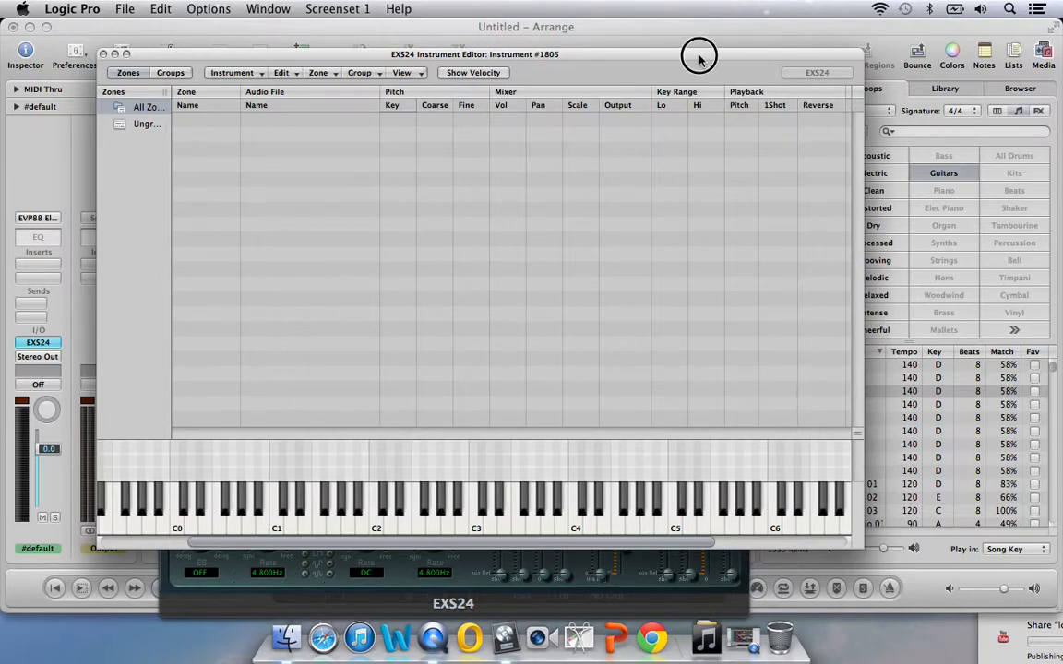
{"action": "left_click_drag", "start_coordinate": [700, 58], "coordinate": [586, 47]}
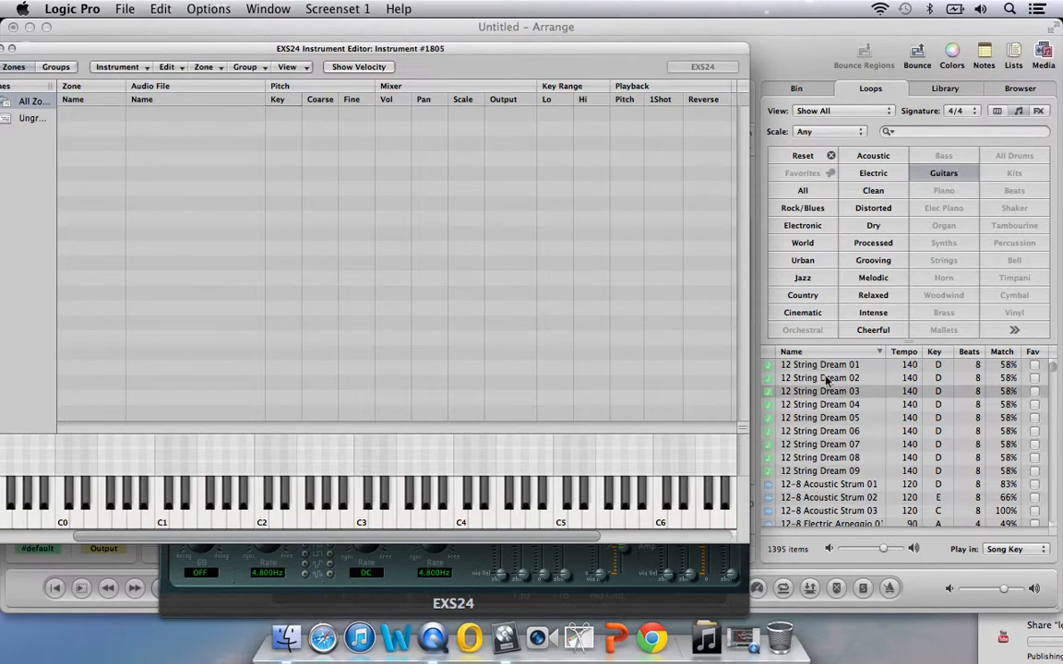
Step: Add the 12 String Dream 03 loop to the instrument as a new zone and audition it across the on-screen keyboard
{"action": "left_click_drag", "start_coordinate": [812, 391], "coordinate": [162, 137]}
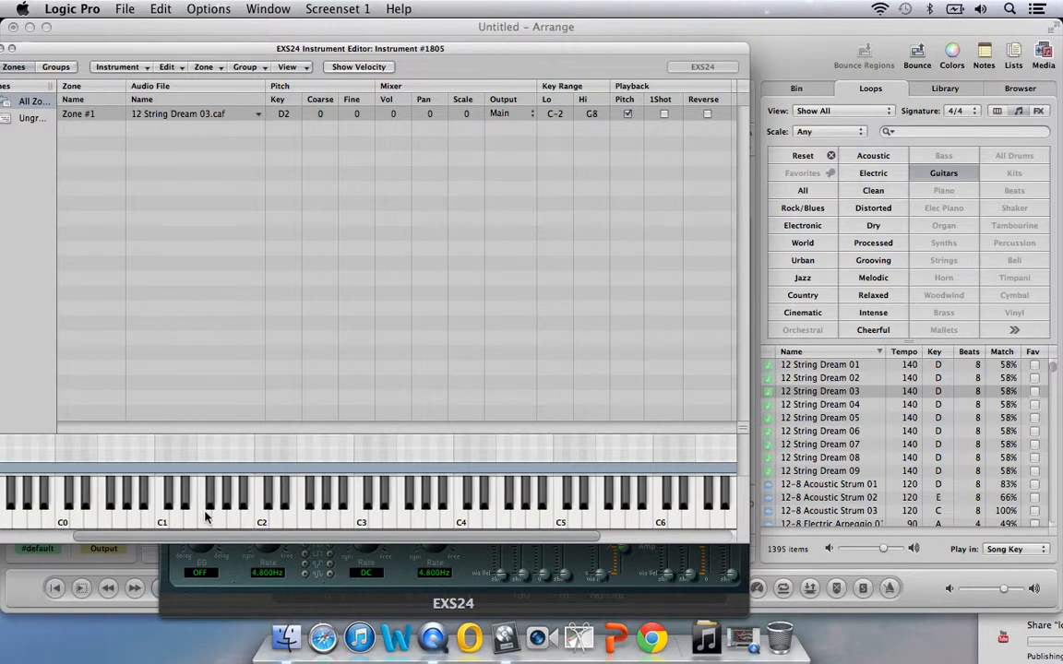
{"action": "mouse_move", "coordinate": [231, 521]}
{"action": "left_mouse_down"}
{"action": "mouse_move", "coordinate": [320, 519]}
{"action": "mouse_move", "coordinate": [490, 542]}
{"action": "left_mouse_up"}
{"action": "left_click", "coordinate": [487, 537]}
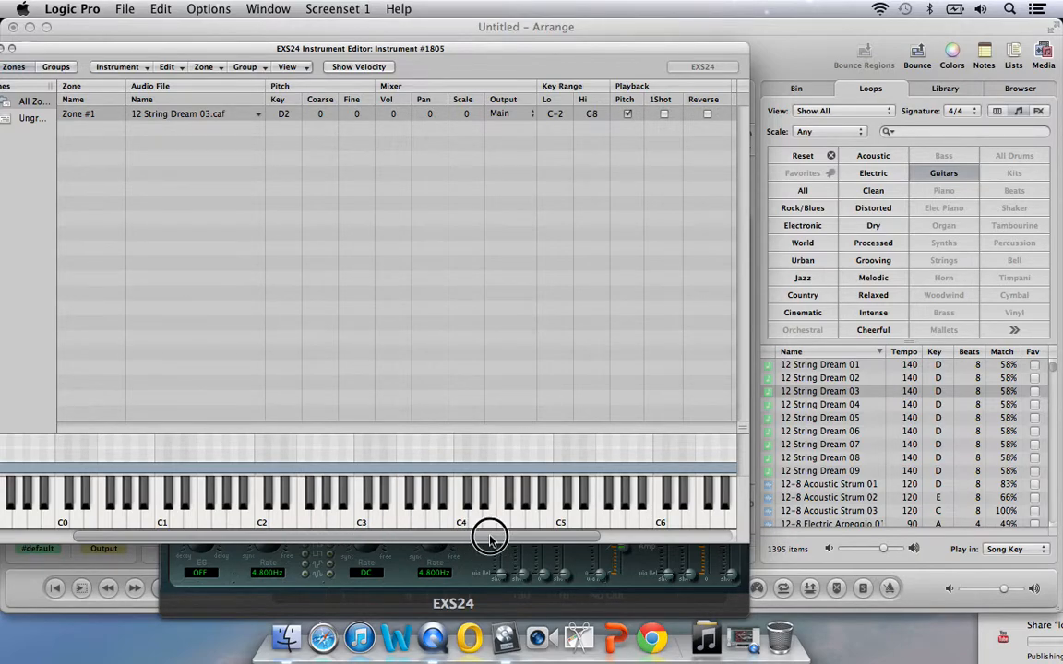
{"action": "left_click", "coordinate": [536, 515]}
{"action": "mouse_move", "coordinate": [536, 515]}
{"action": "left_mouse_down"}
{"action": "mouse_move", "coordinate": [278, 503]}
{"action": "mouse_move", "coordinate": [47, 509]}
{"action": "mouse_move", "coordinate": [190, 512]}
{"action": "left_mouse_up"}
Step: Limit the zone's key range to a single note by setting both its low and high key to C1
{"action": "double_click", "coordinate": [555, 113]}
{"action": "type", "text": "c1"}
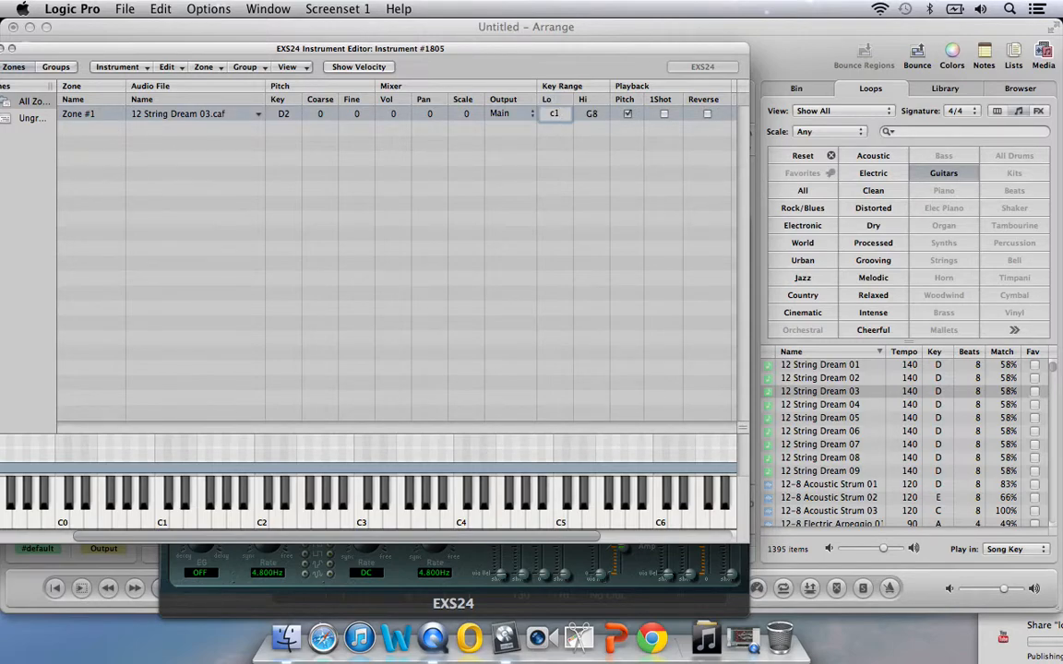
{"action": "key", "text": "Return"}
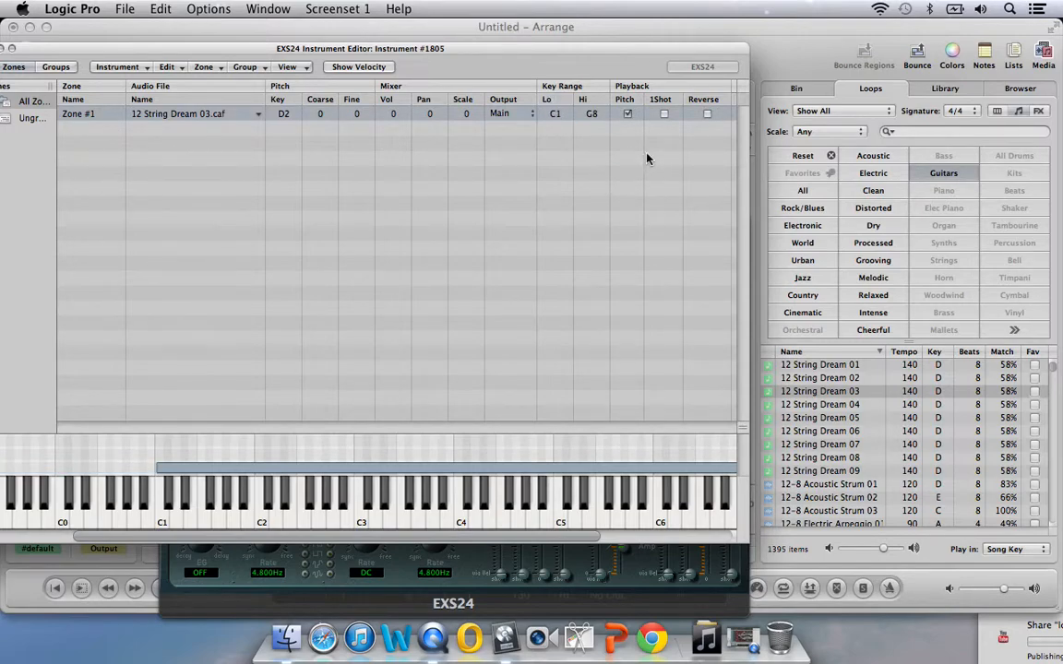
{"action": "double_click", "coordinate": [589, 114]}
{"action": "type", "text": "c1"}
{"action": "key", "text": "Return"}
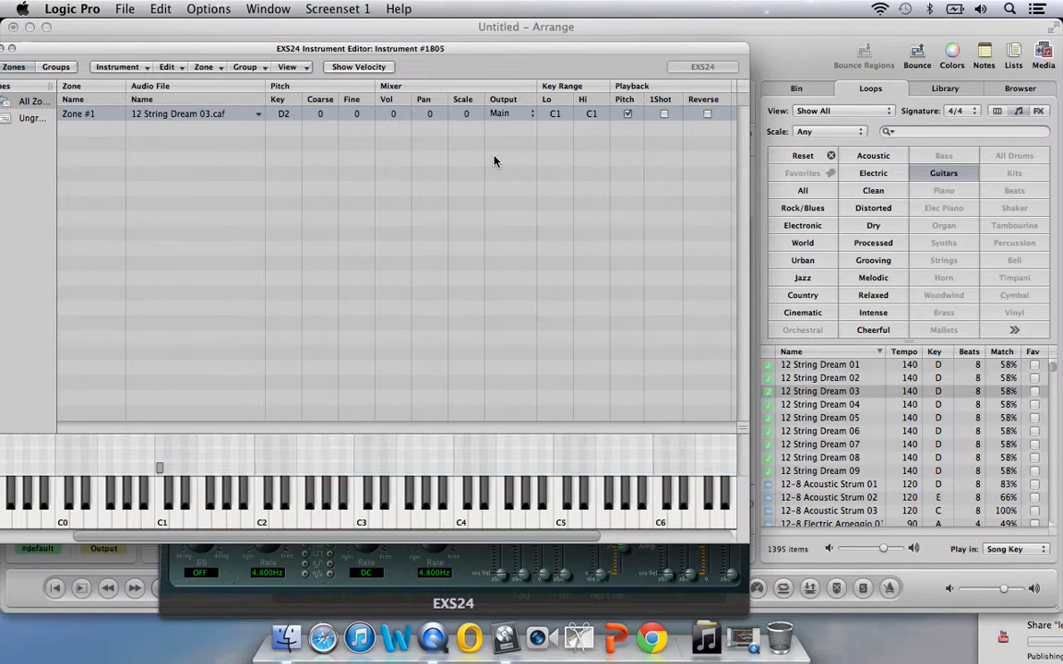
Step: Set the zone's pitch key to D3 and audition the sample on C1
{"action": "left_click", "coordinate": [162, 513]}
{"action": "double_click", "coordinate": [283, 113]}
{"action": "type", "text": "d3"}
{"action": "key", "text": "Return"}
{"action": "left_click", "coordinate": [165, 519]}
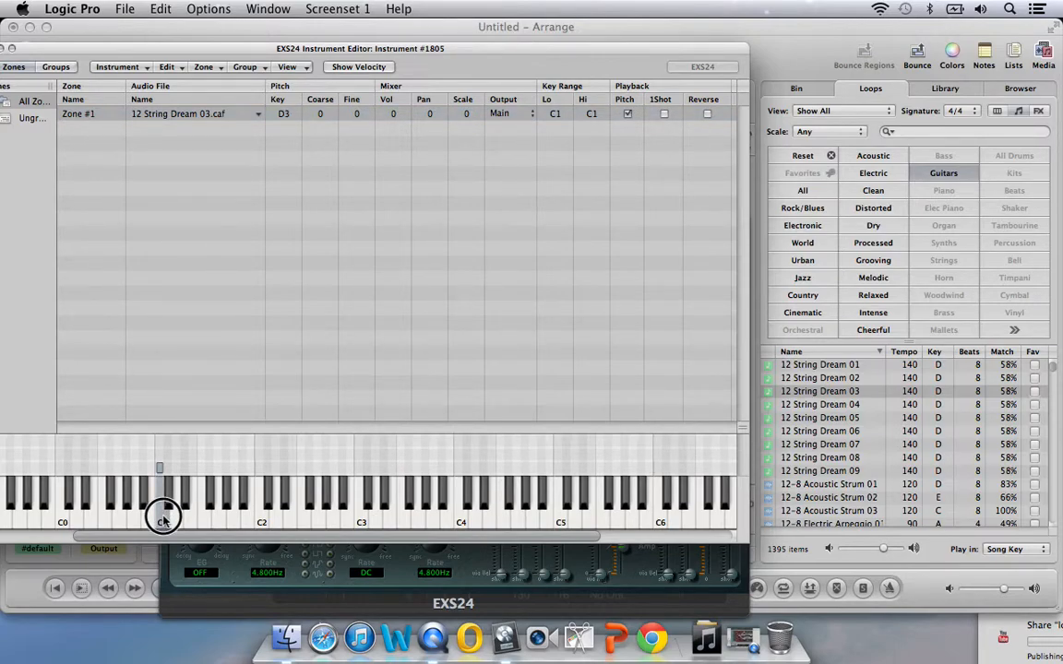
Step: Set the zone's pitch key to D1 and audition the sample on C1
{"action": "double_click", "coordinate": [283, 115]}
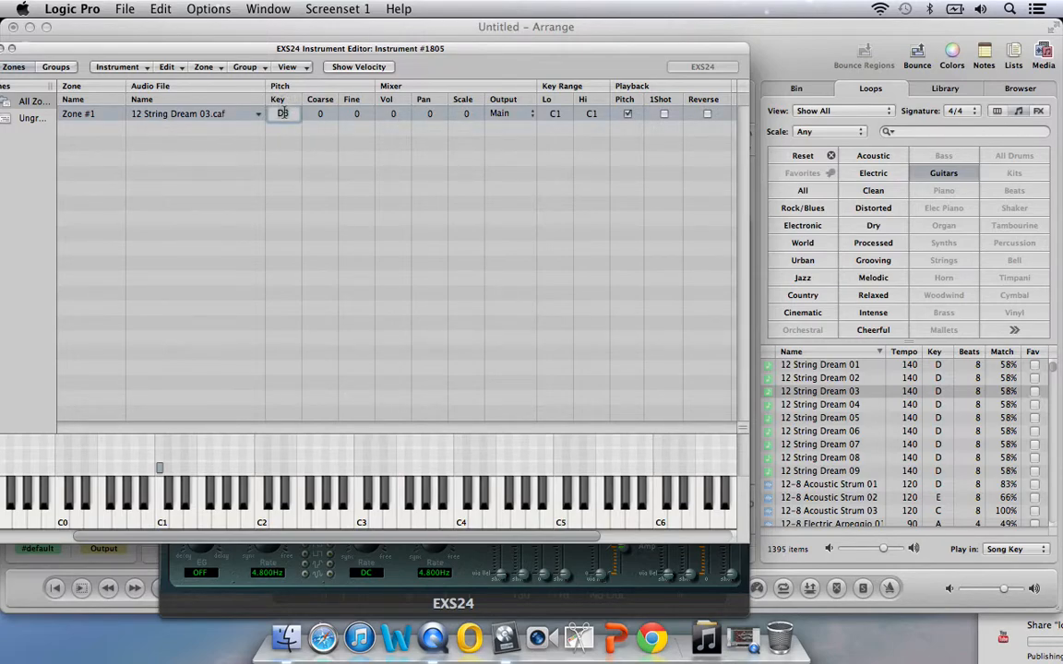
{"action": "key", "text": "BackSpace"}
{"action": "type", "text": "1"}
{"action": "key", "text": "Return"}
{"action": "left_click", "coordinate": [163, 517]}
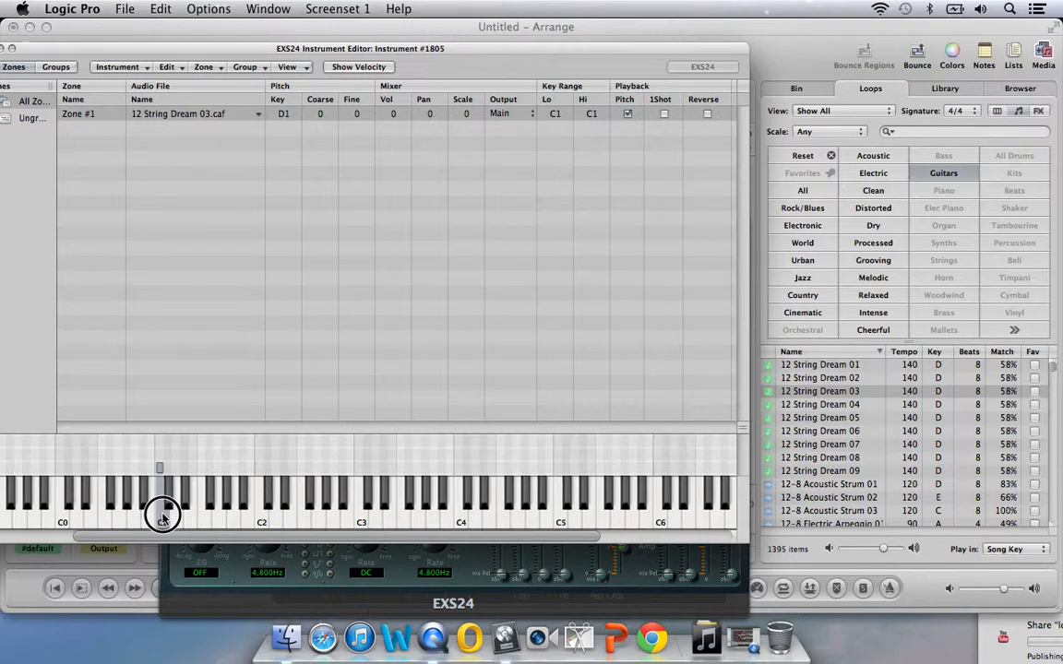
{"action": "left_click", "coordinate": [162, 518]}
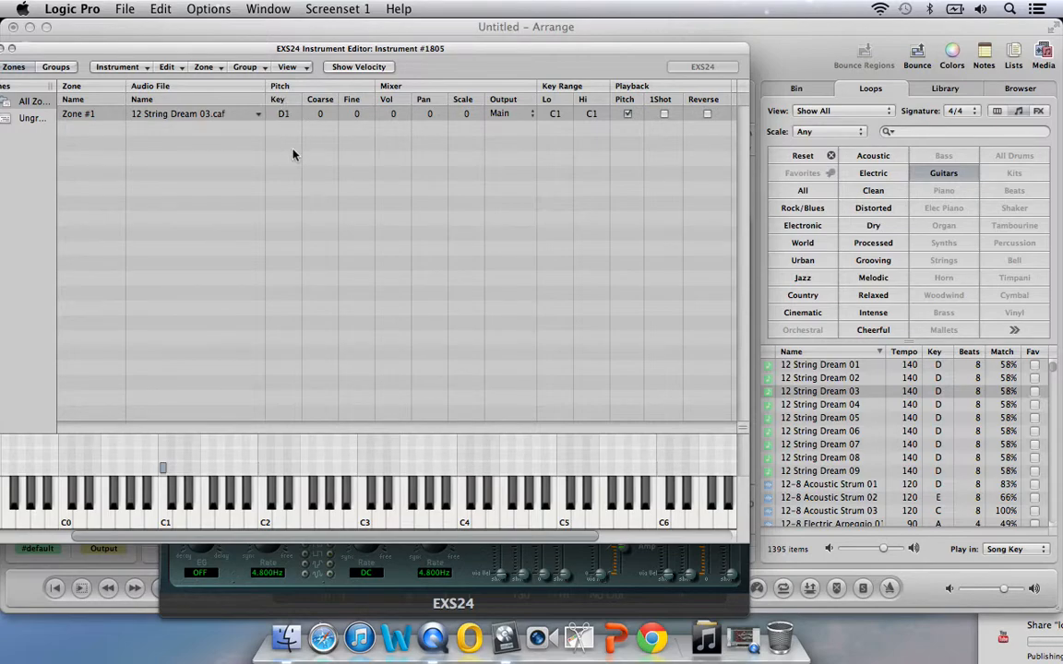
{"action": "left_click", "coordinate": [165, 519]}
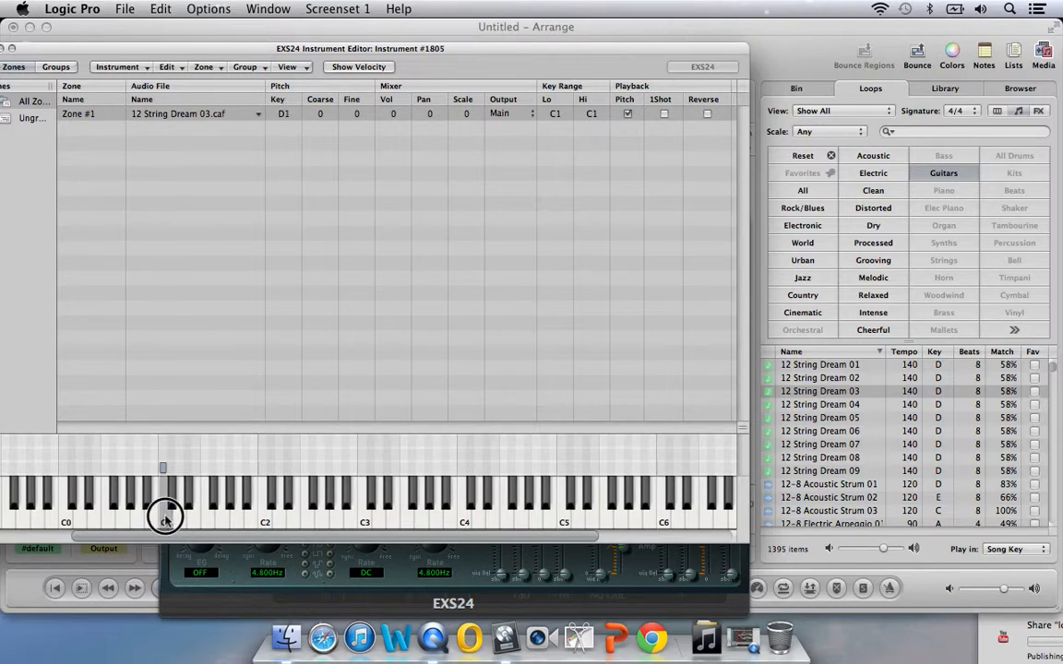
{"action": "left_click", "coordinate": [297, 518]}
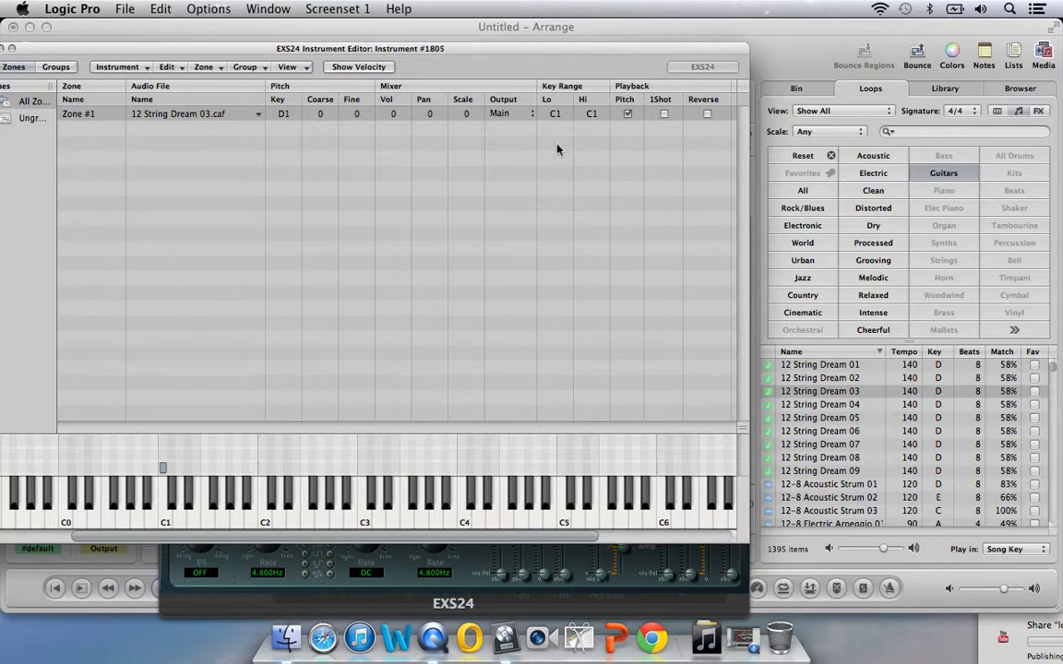
{"action": "left_click", "coordinate": [167, 519]}
Step: Try the zone's 1Shot and Reverse playback options, turn both off again, and look at the available outputs
{"action": "left_click", "coordinate": [665, 113]}
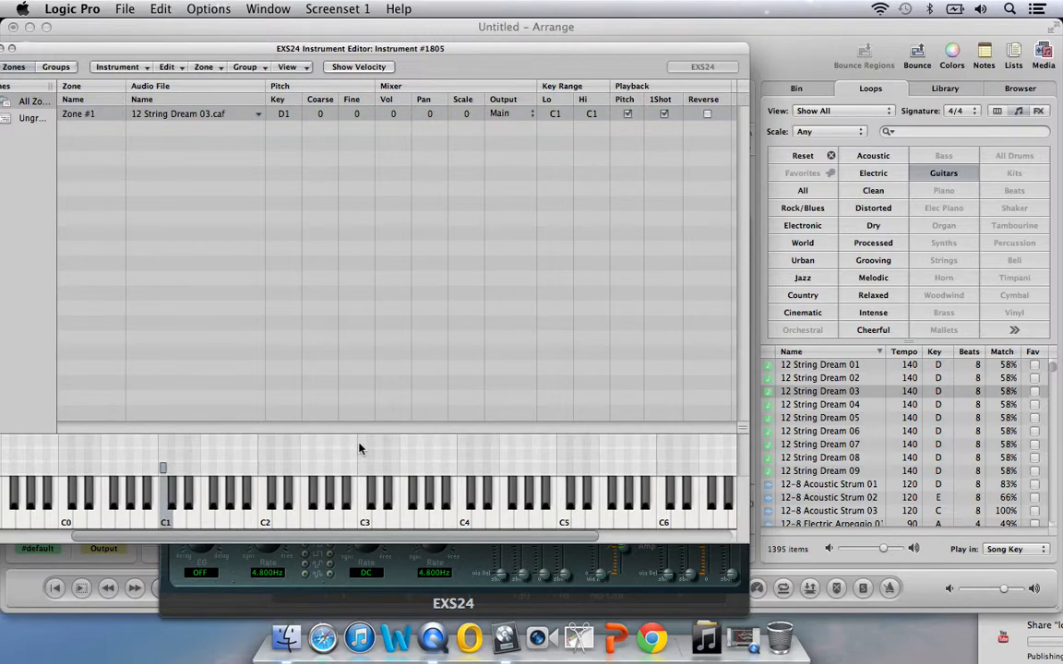
{"action": "left_click", "coordinate": [665, 114]}
{"action": "left_click", "coordinate": [707, 114]}
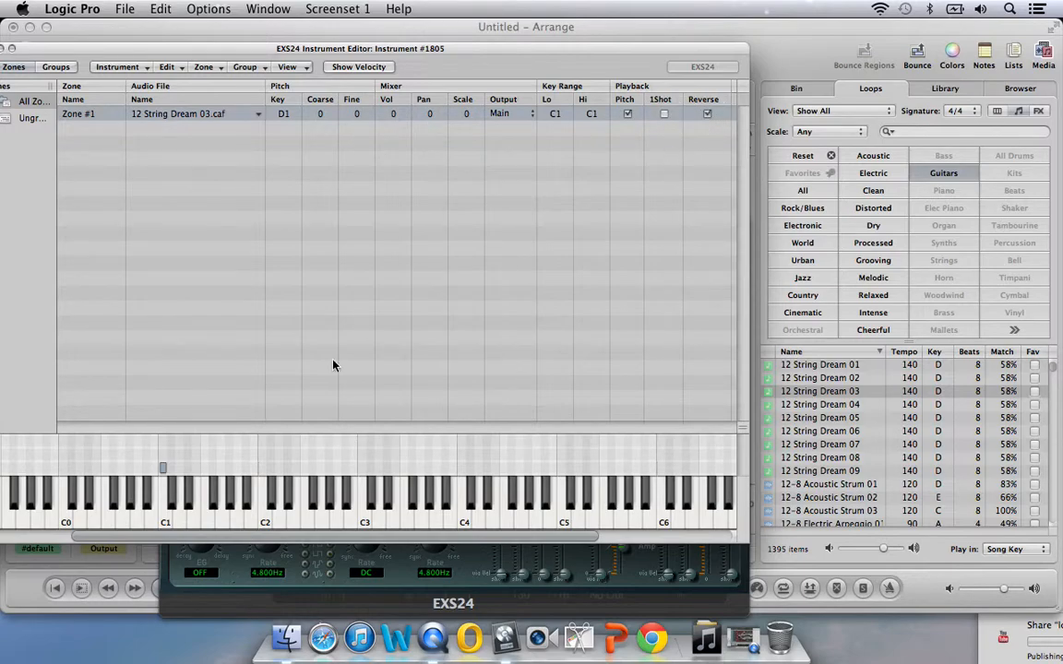
{"action": "left_click", "coordinate": [161, 519]}
{"action": "left_click", "coordinate": [708, 117]}
{"action": "left_click", "coordinate": [530, 115]}
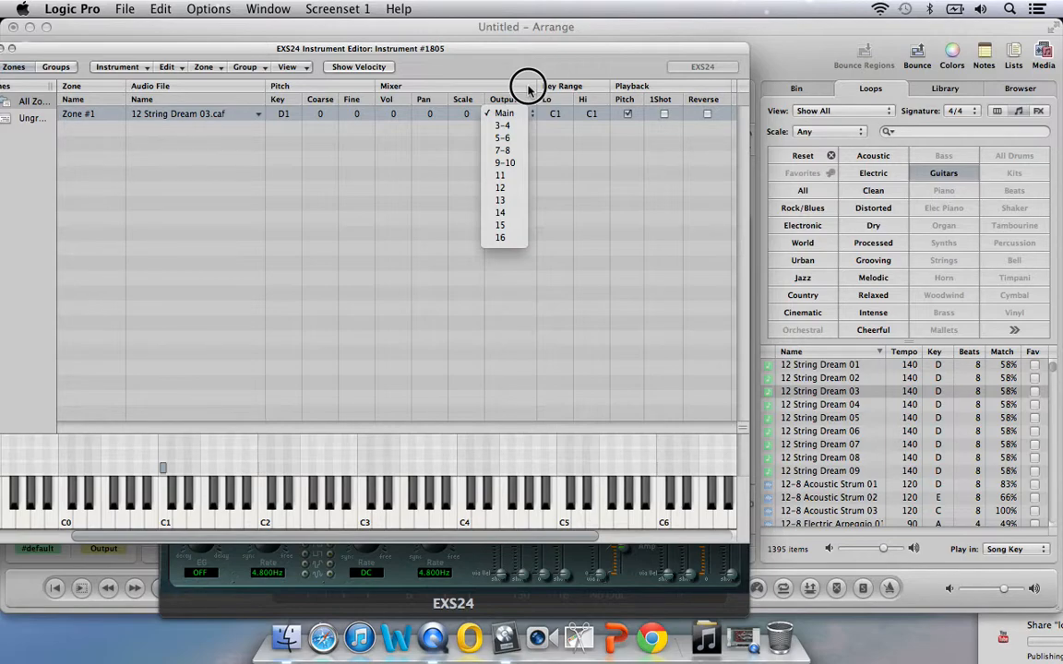
{"action": "left_click", "coordinate": [529, 90]}
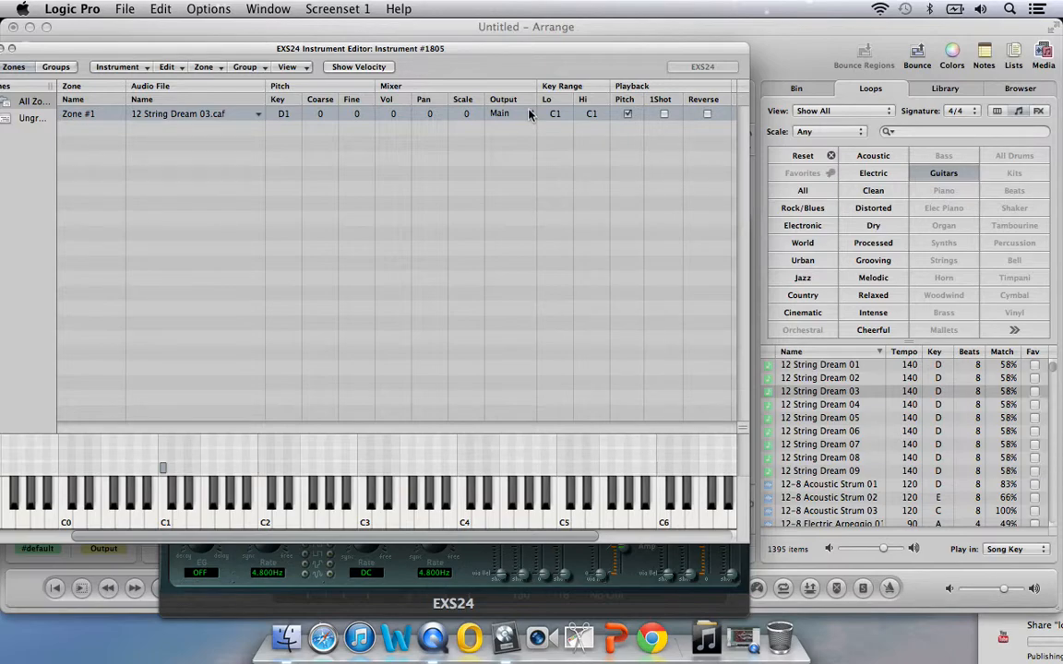
Step: Save the sampler instrument as guitar_1 in the Sampler Instruments folder and close the instrument editor
{"action": "left_click_drag", "start_coordinate": [88, 48], "coordinate": [276, 57]}
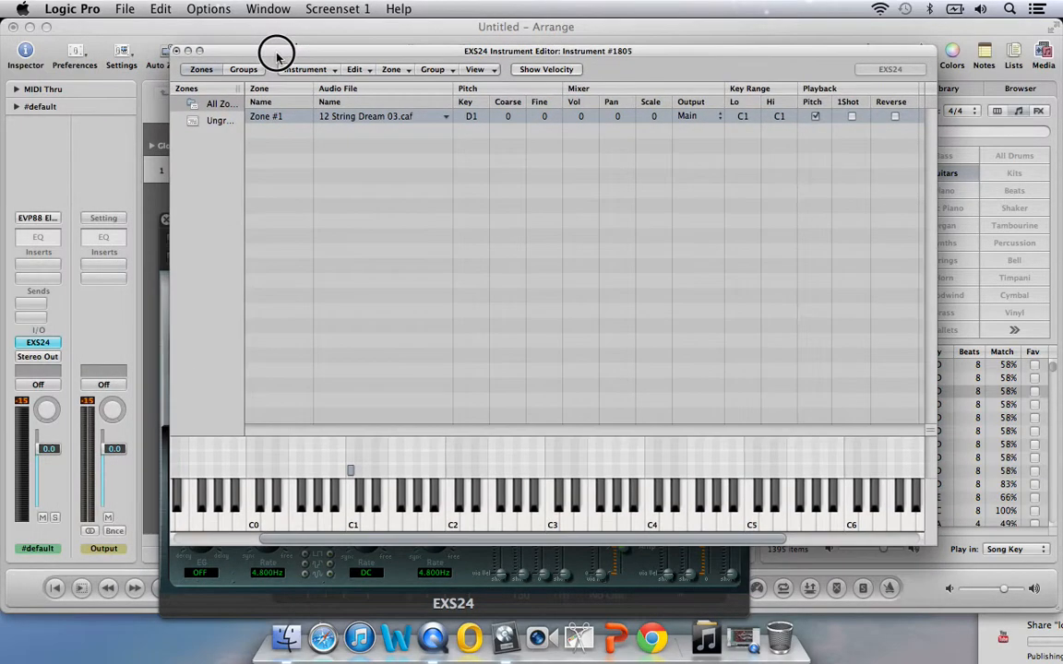
{"action": "left_click", "coordinate": [293, 70]}
{"action": "left_click", "coordinate": [346, 130]}
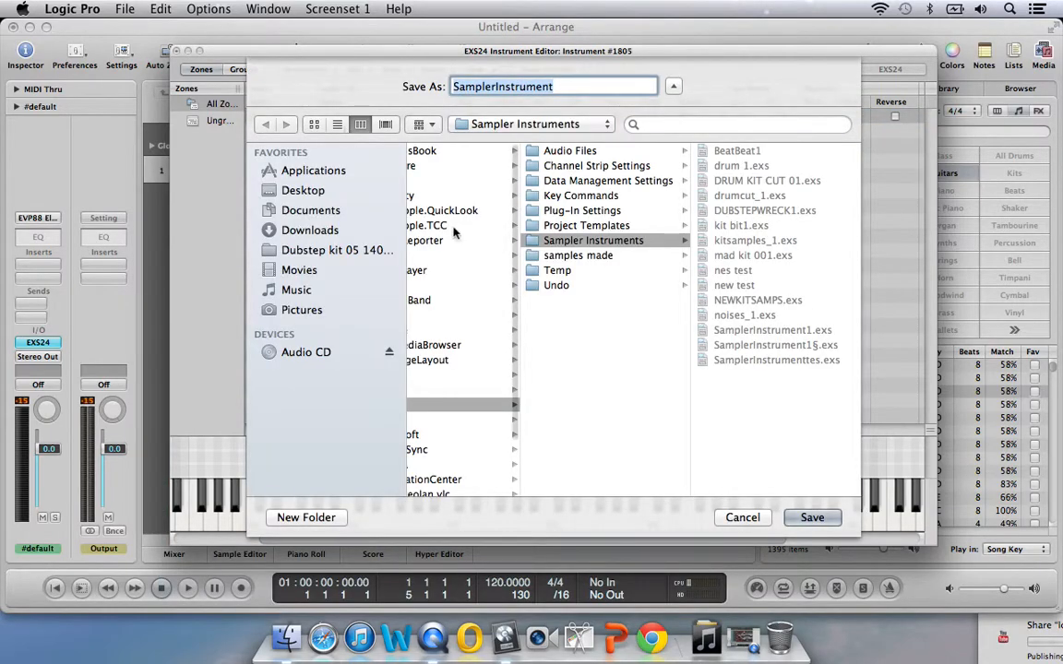
{"action": "type", "text": "guitar_1"}
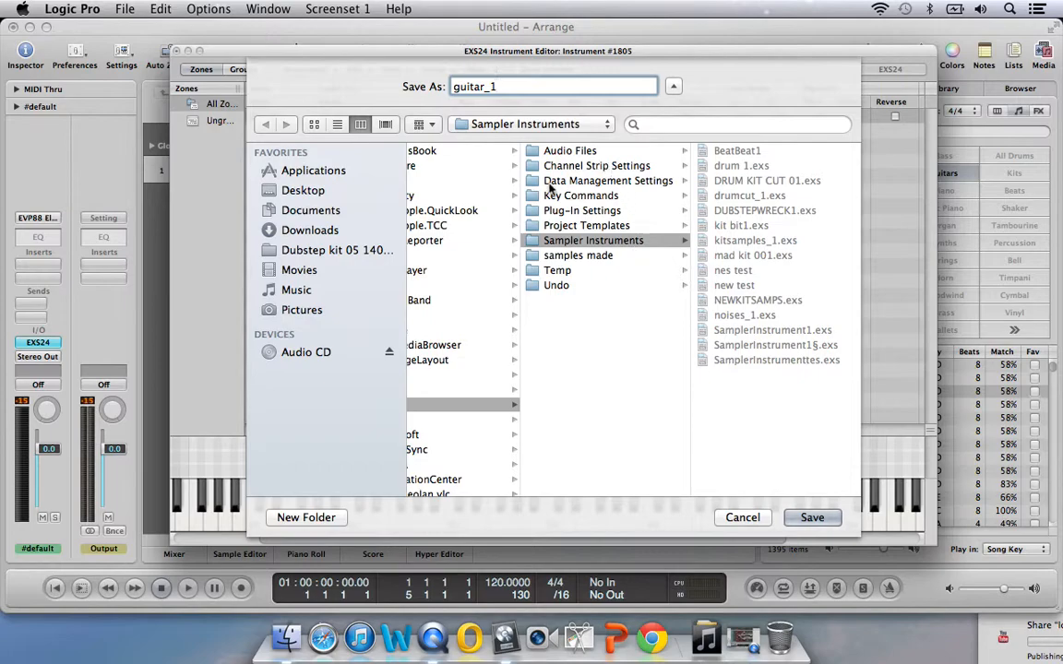
{"action": "left_click_drag", "start_coordinate": [619, 50], "coordinate": [495, 26]}
{"action": "left_click", "coordinate": [692, 495]}
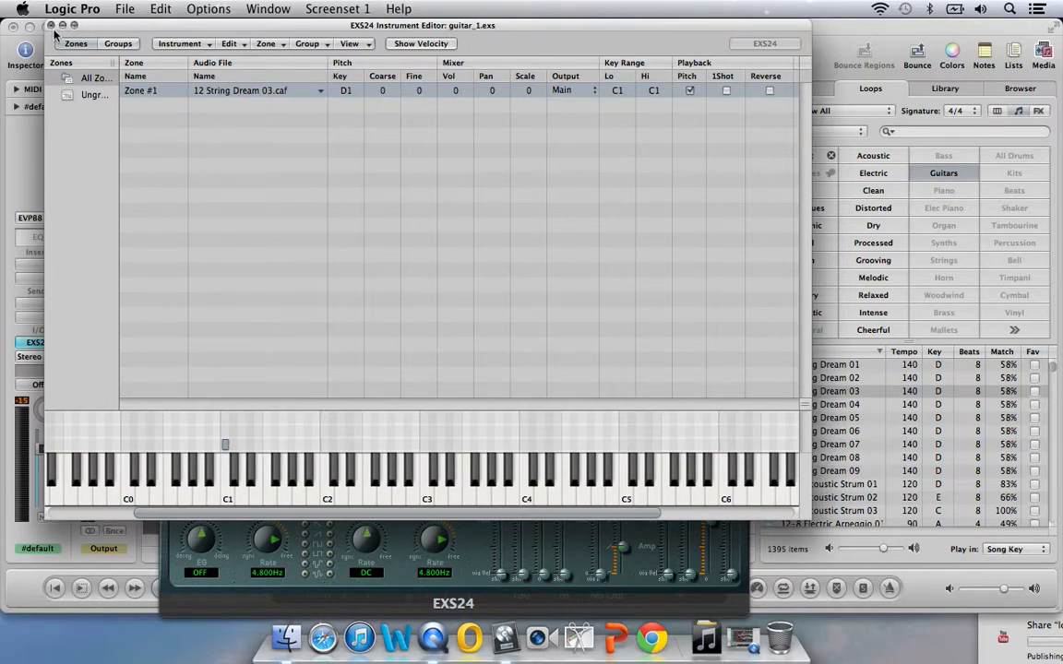
{"action": "left_click", "coordinate": [52, 26]}
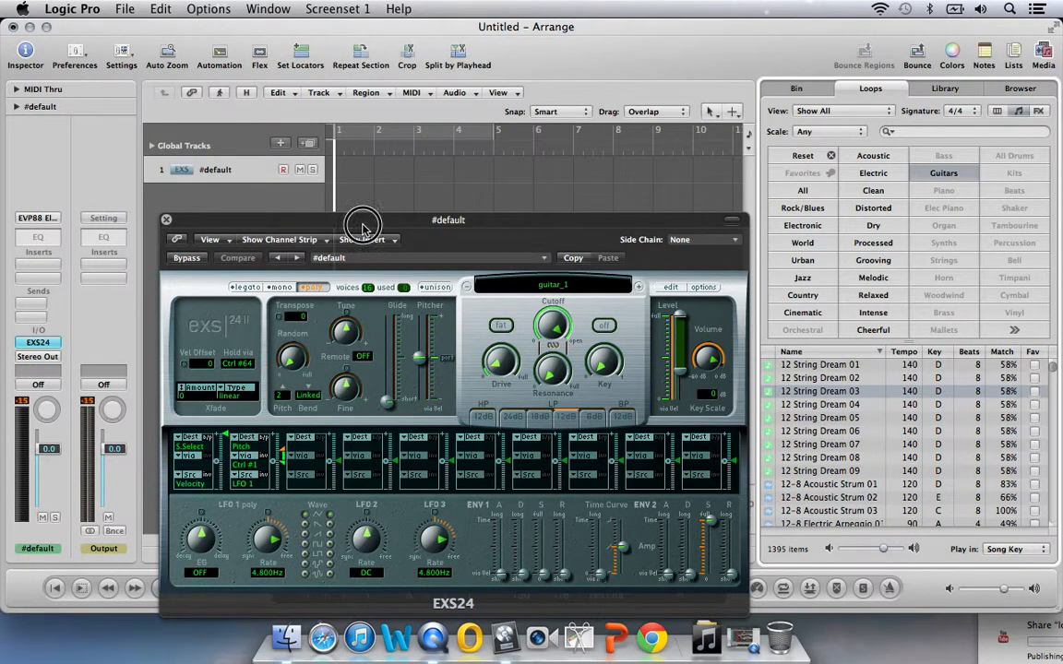
Step: Test the guitar_1 instrument by playing notes from the computer keyboard, and look through the sampler's list of saved instruments
{"action": "left_click_drag", "start_coordinate": [343, 220], "coordinate": [349, 113]}
{"action": "key", "text": "Caps_Lock"}
{"action": "key", "text": "f"}
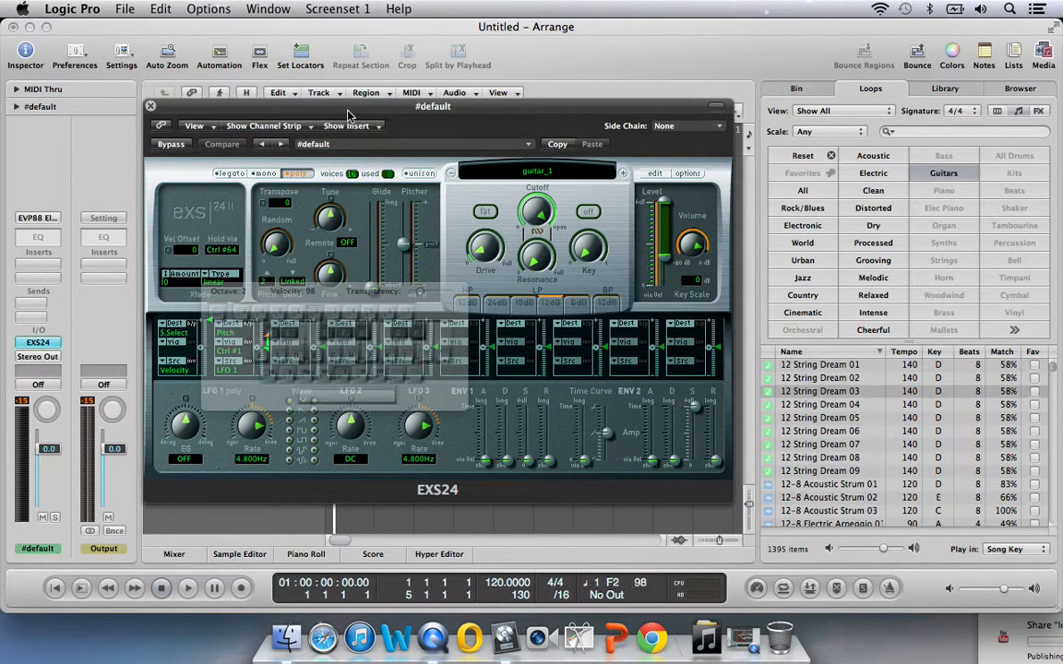
{"action": "key", "text": "a"}
{"action": "key", "text": "Caps_Lock"}
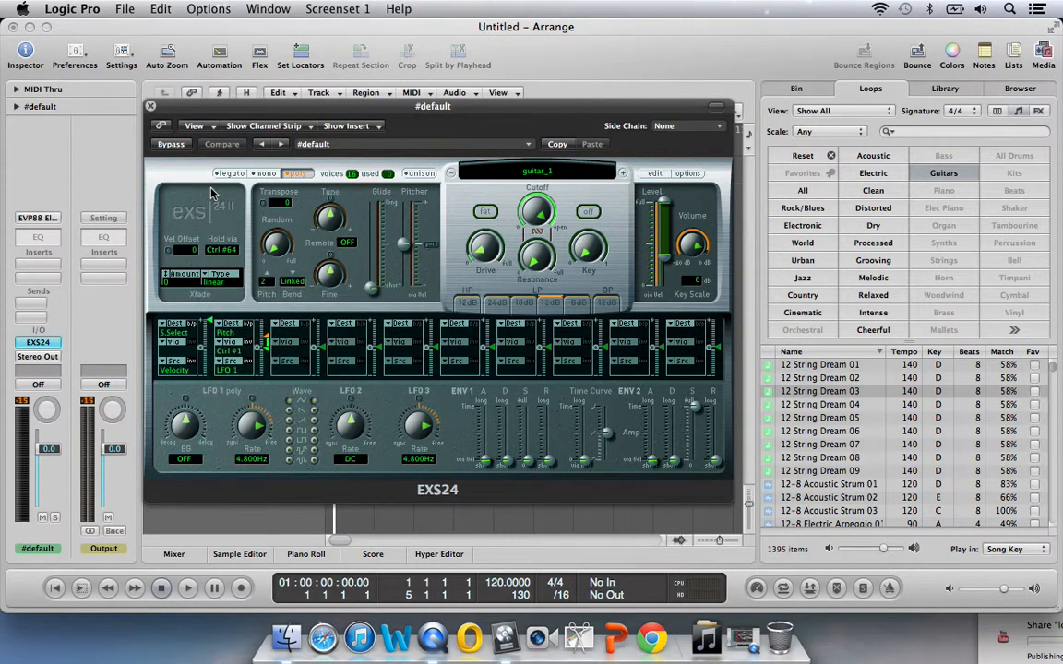
{"action": "left_click", "coordinate": [555, 174]}
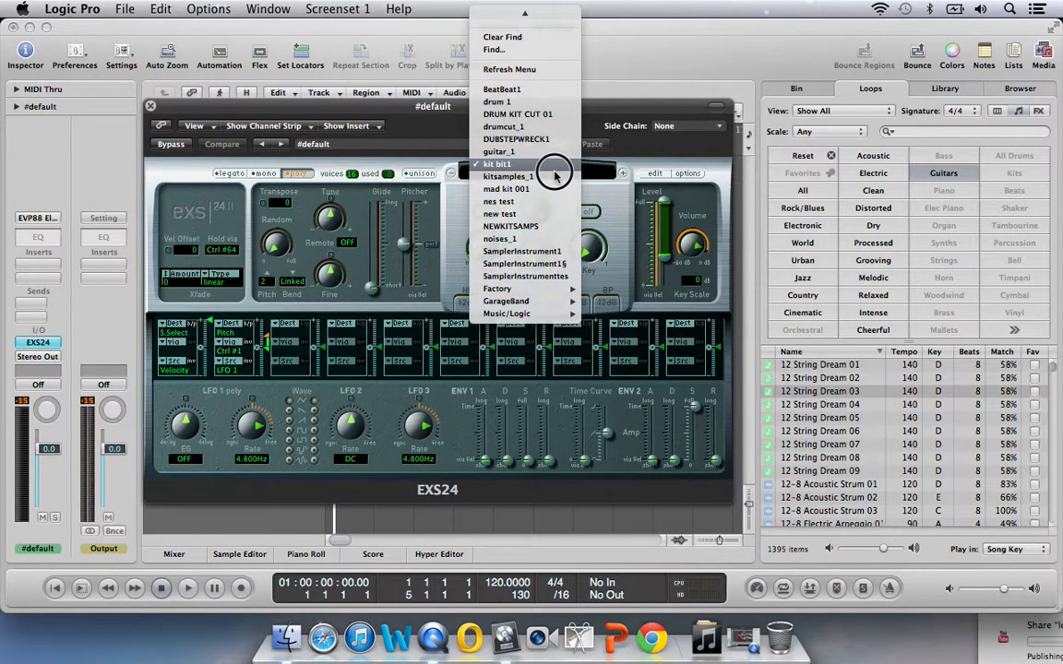
{"action": "left_click", "coordinate": [670, 127]}
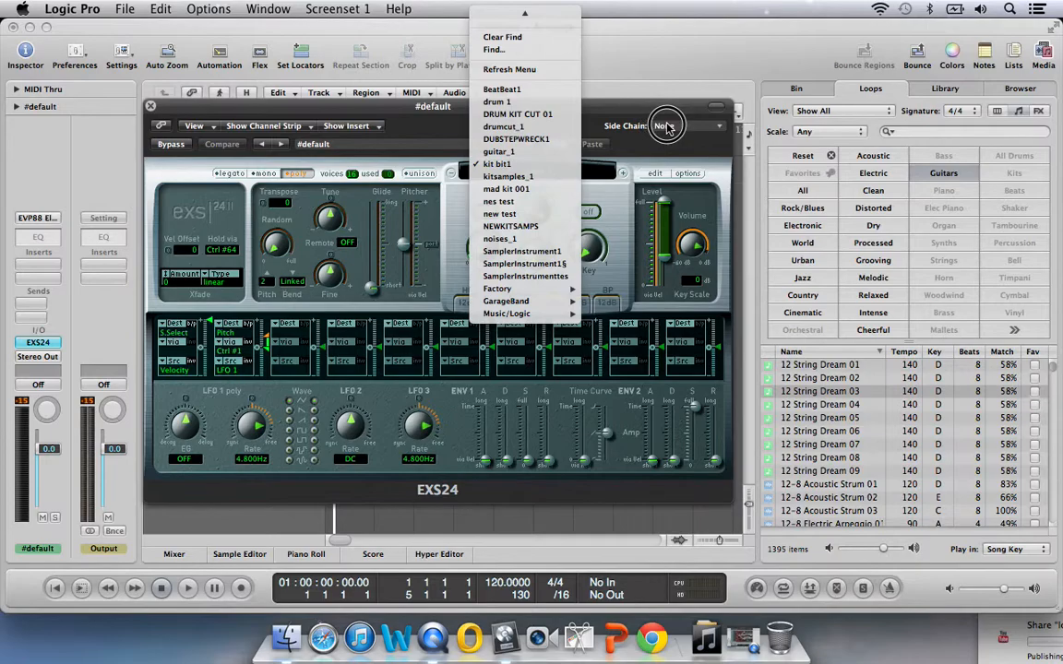